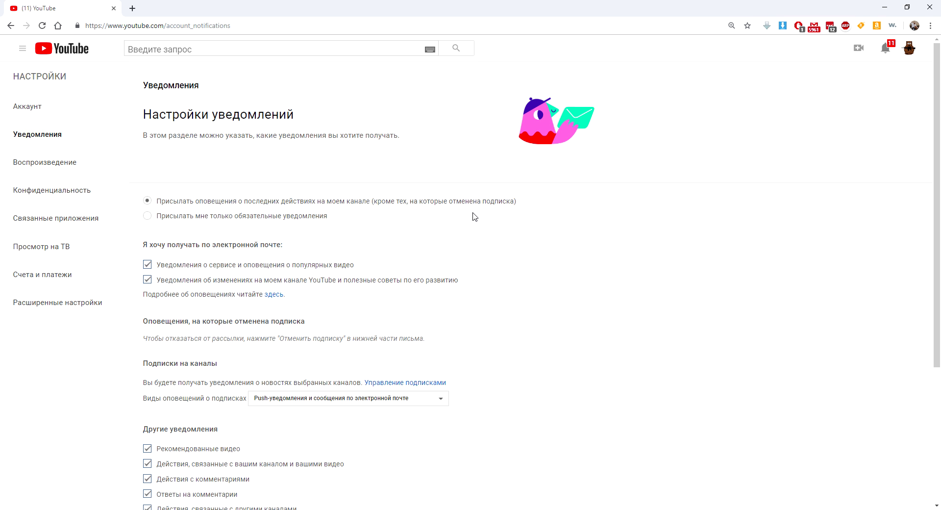
Set the channel subscription notification type to «Отключить уведомления»
scroll(475, 216, down, 4)
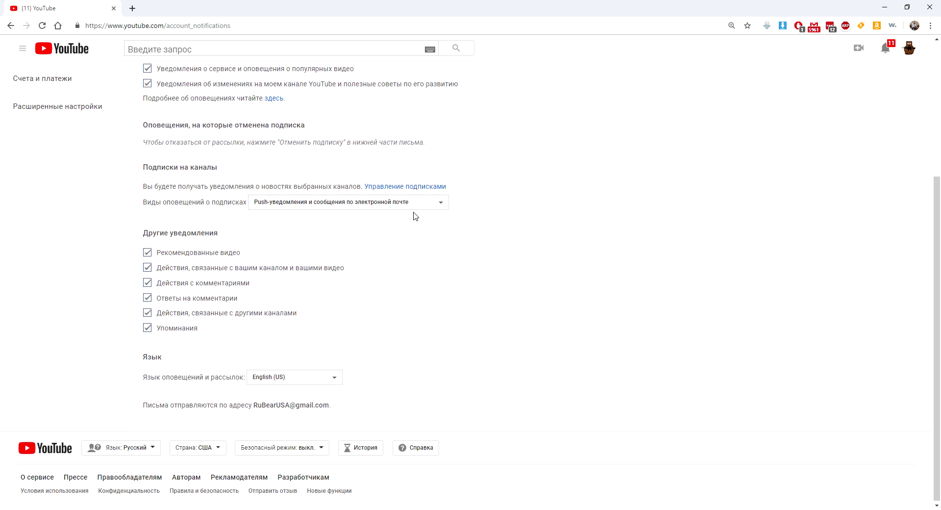
scroll(378, 219, up, 4)
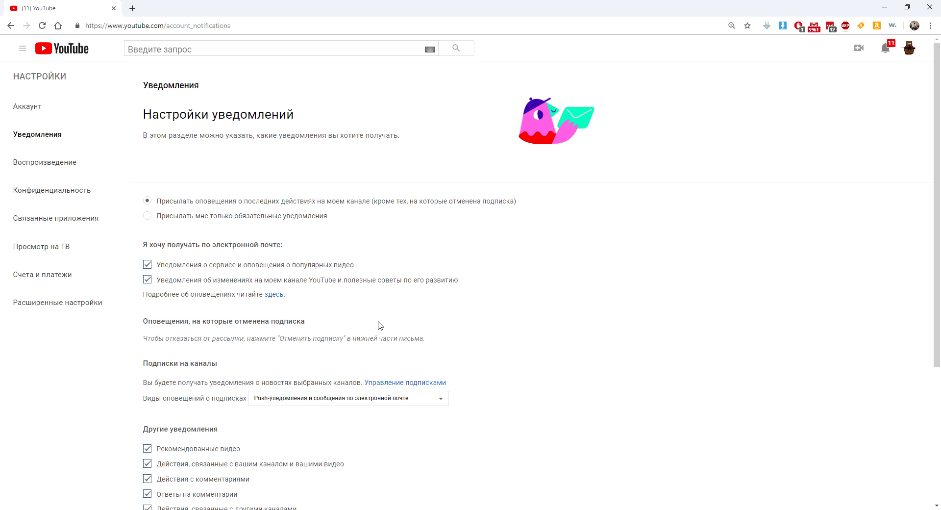
ctrl+scroll(479, 333, up, 2)
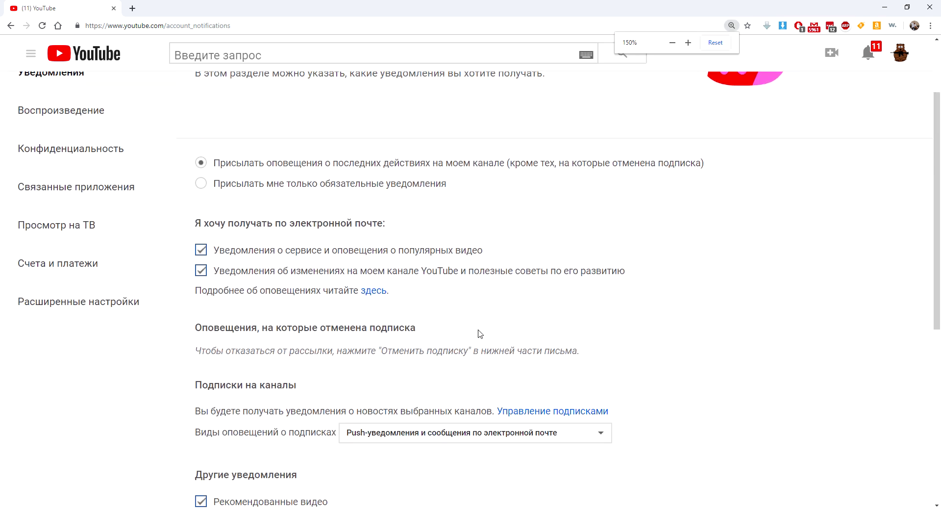
click(459, 338)
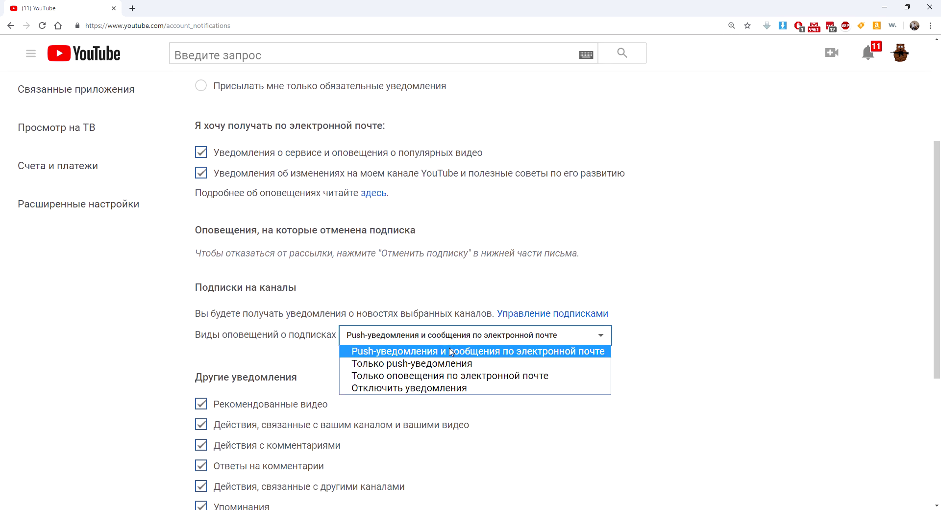
click(446, 388)
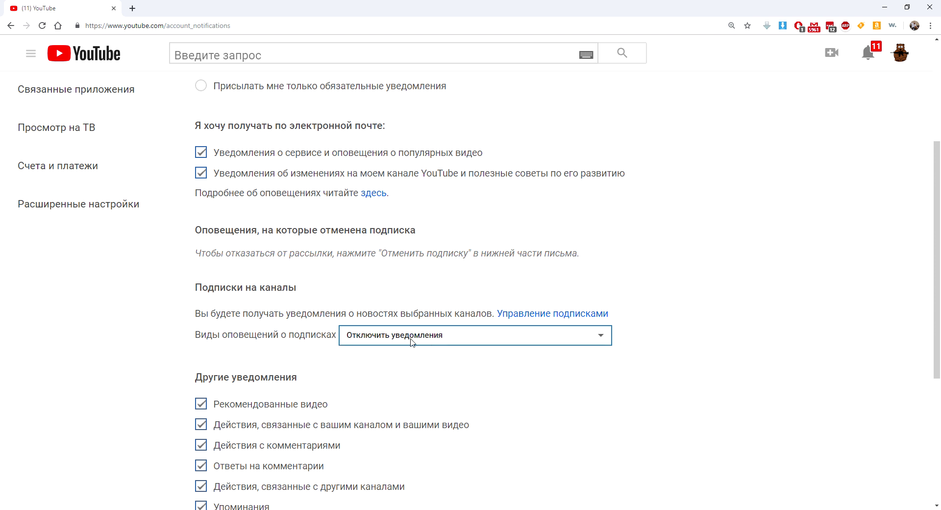
Set the channel subscription notification type to «Push-уведомления и сообщения по электронной почте»
click(411, 342)
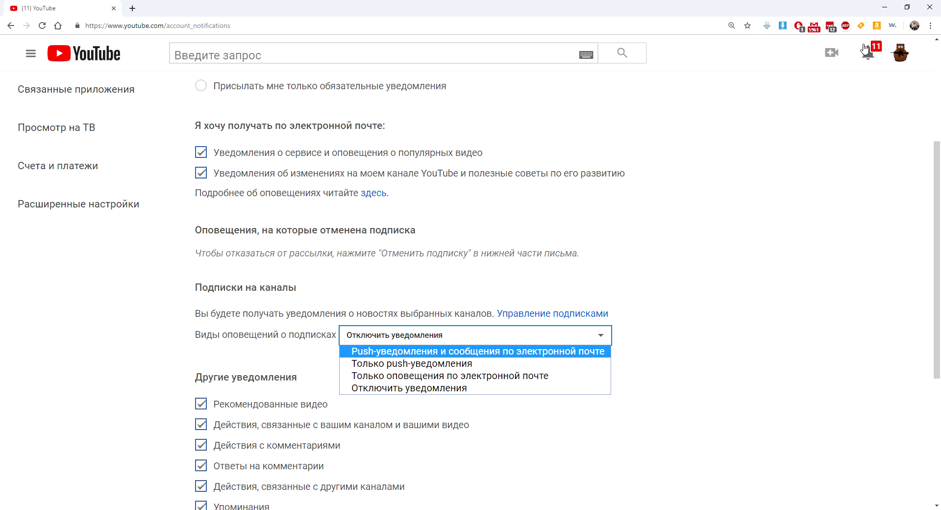
click(556, 353)
scroll(446, 239, up, 2)
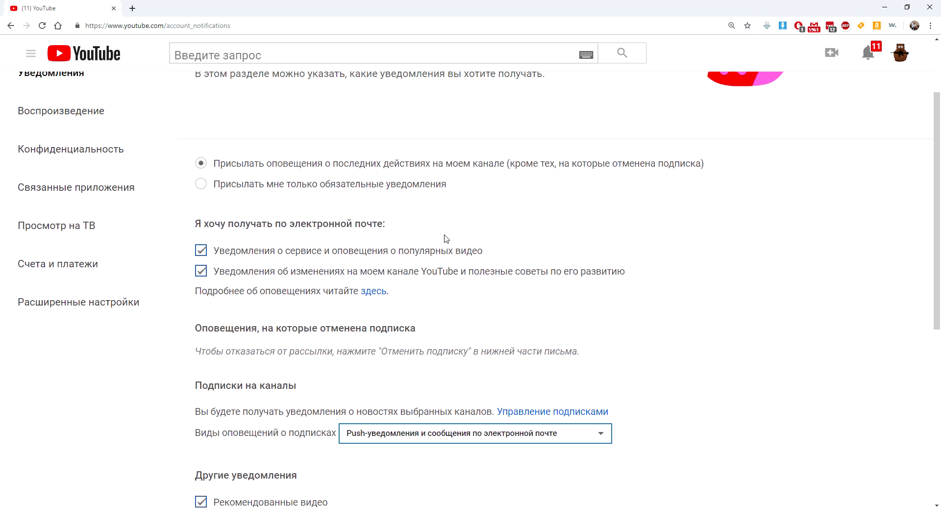
Disable the «Рекомендованные видео» option under «Другие уведомления», then enable it again
scroll(285, 166, up, 2)
scroll(253, 225, down, 2)
scroll(286, 225, down, 1)
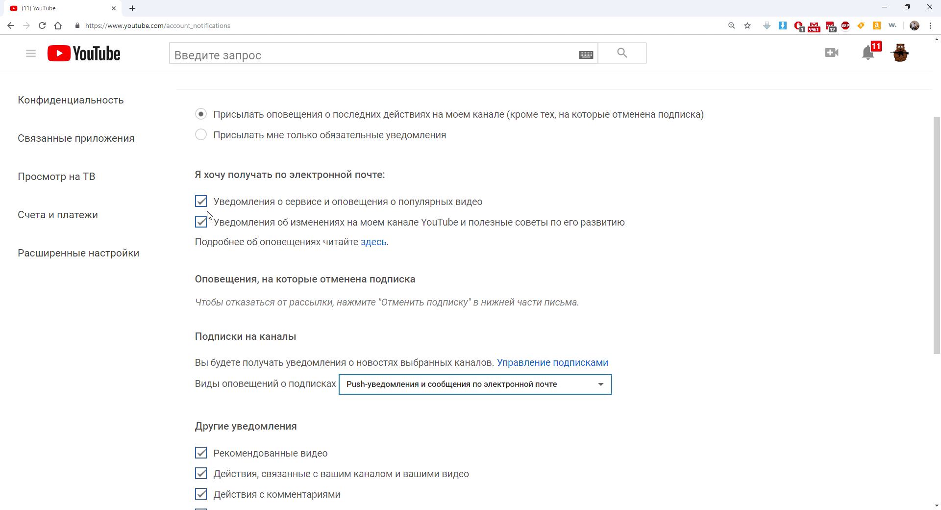
scroll(215, 171, up, 2)
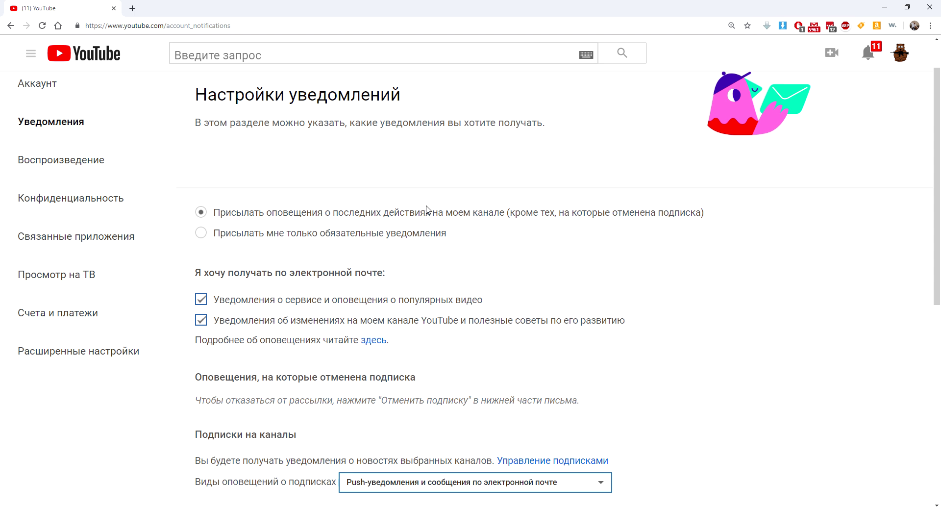
scroll(240, 225, down, 6)
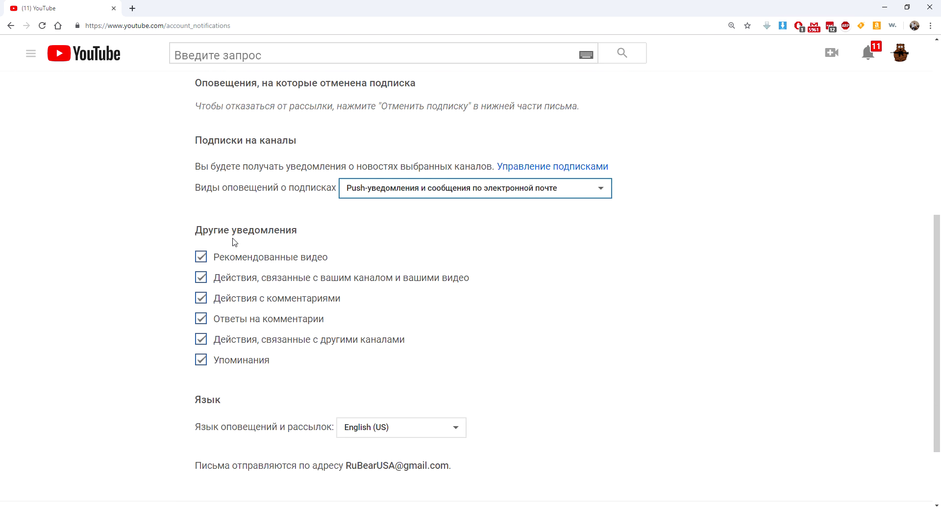
click(202, 258)
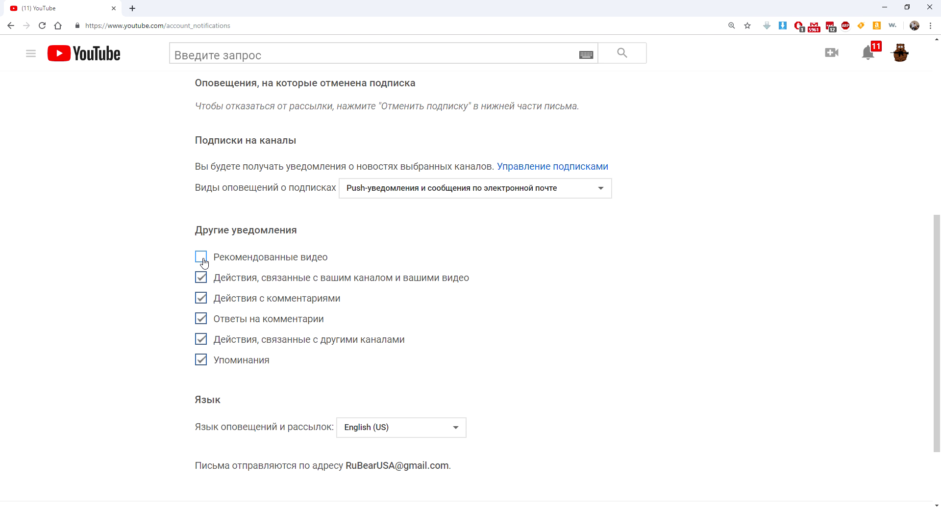
click(202, 258)
click(201, 278)
Highlight the e-mail address to which notification letters are sent
scroll(263, 360, down, 2)
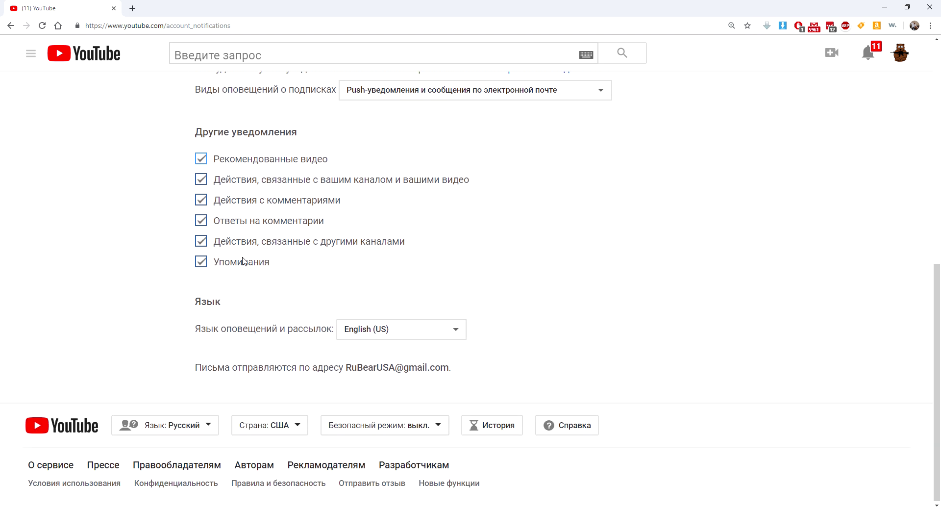
drag(449, 369, 345, 368)
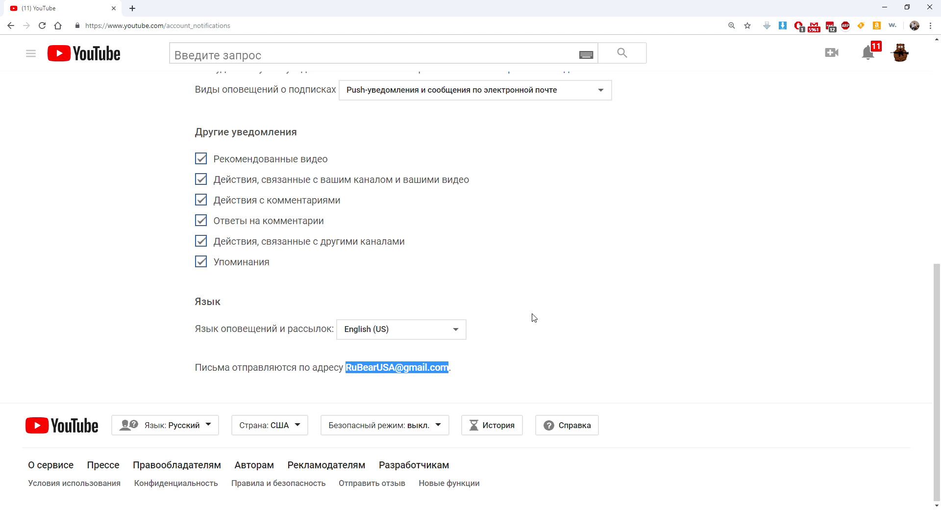
scroll(534, 317, up, 5)
click(601, 257)
scroll(619, 255, up, 4)
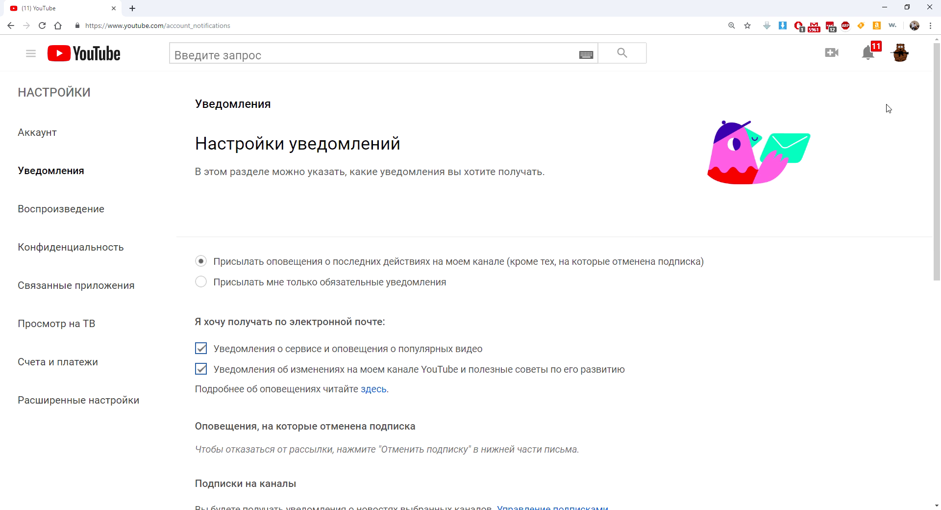
View the account menu and the list of recent notifications, and highlight the «Настройки» heading
click(901, 59)
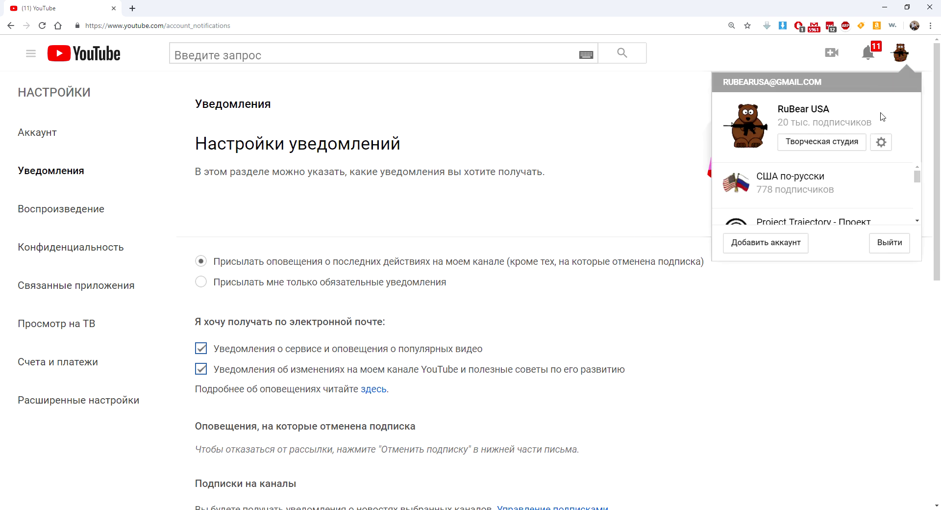
click(624, 190)
click(868, 52)
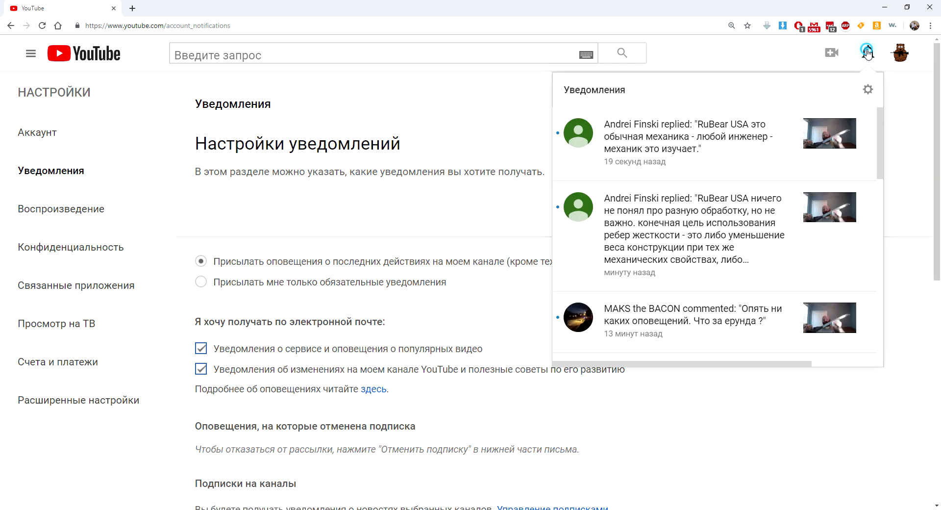
click(867, 52)
click(900, 54)
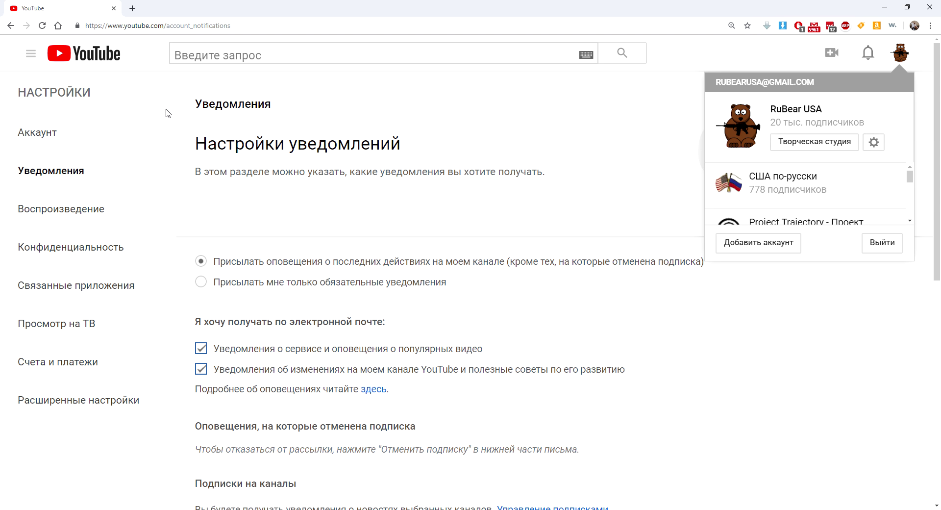
double_click(58, 92)
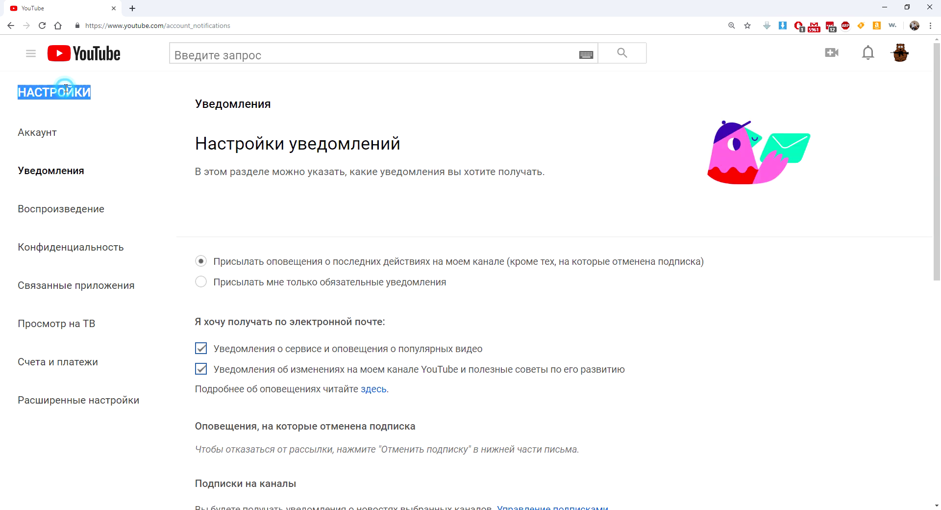
Return to the YouTube home page and switch the interface language to English
click(11, 26)
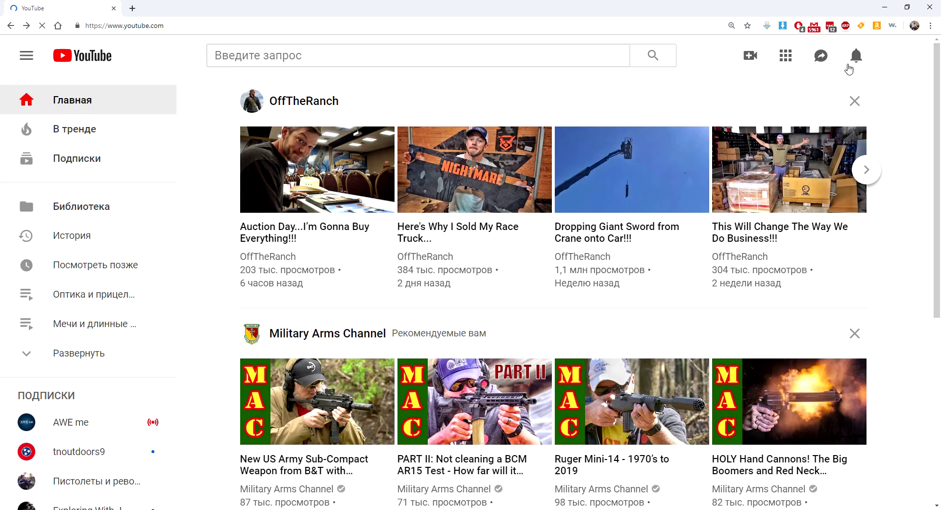
click(902, 62)
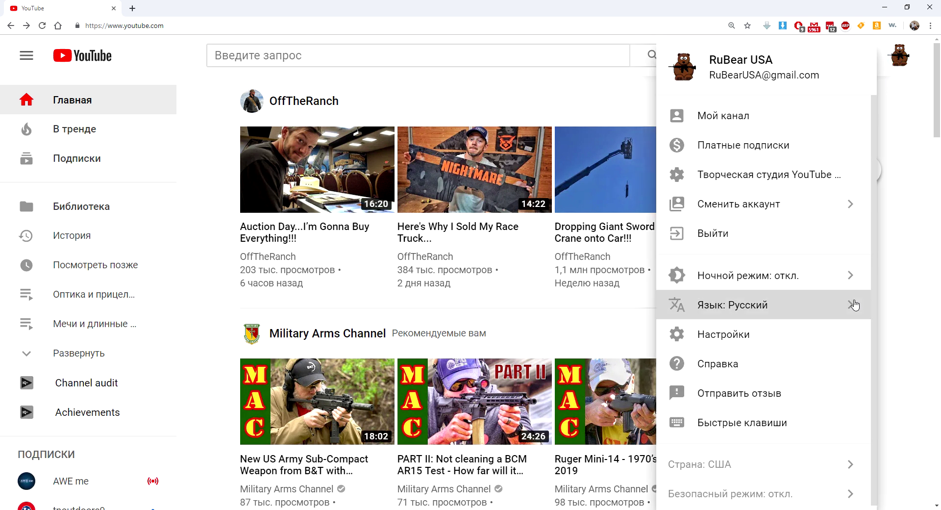
click(854, 305)
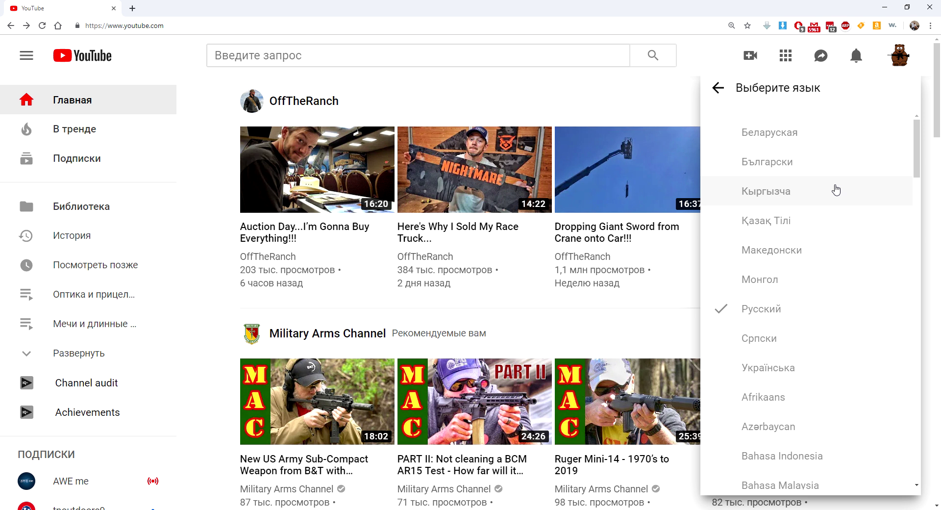
scroll(837, 189, down, 8)
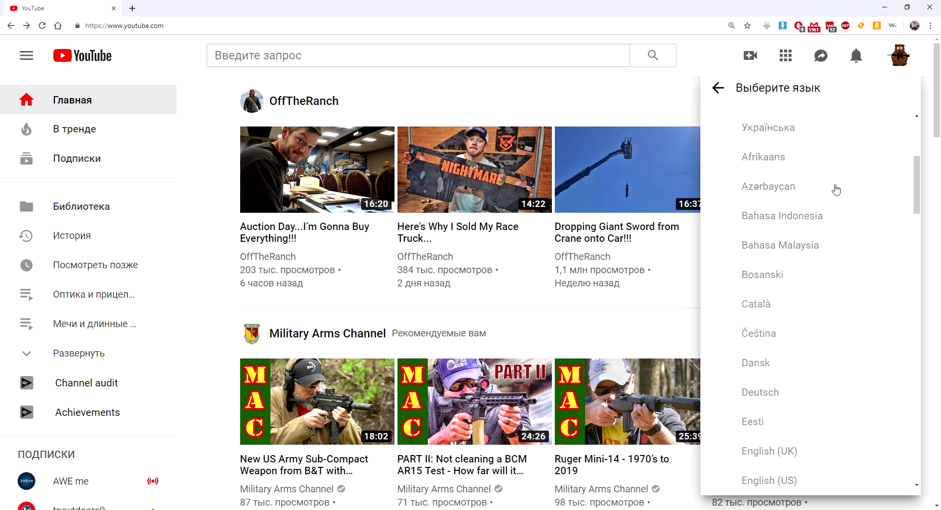
click(796, 329)
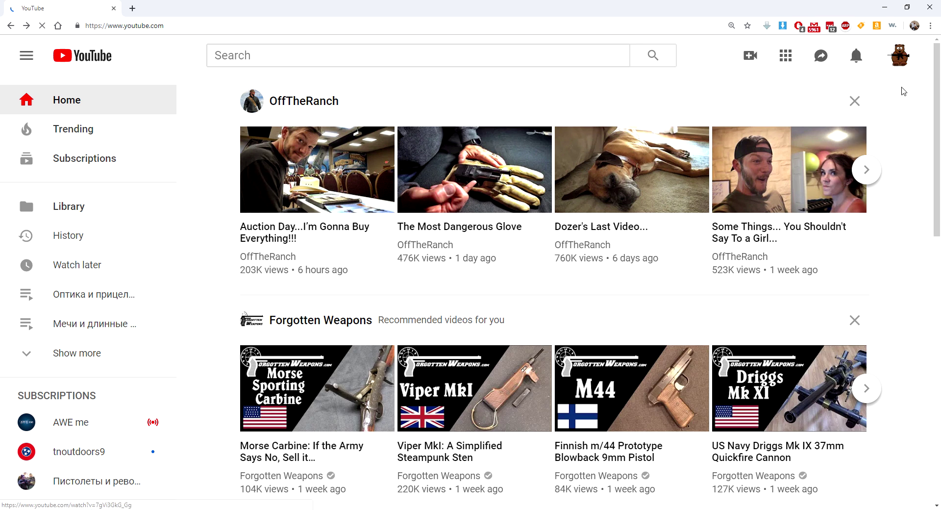
Open the Notifications section of the account settings
click(904, 59)
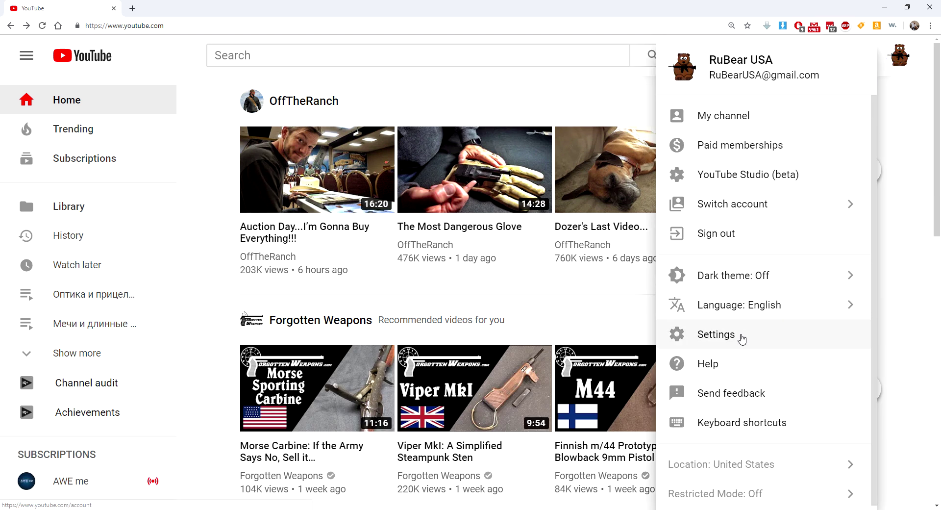
click(739, 335)
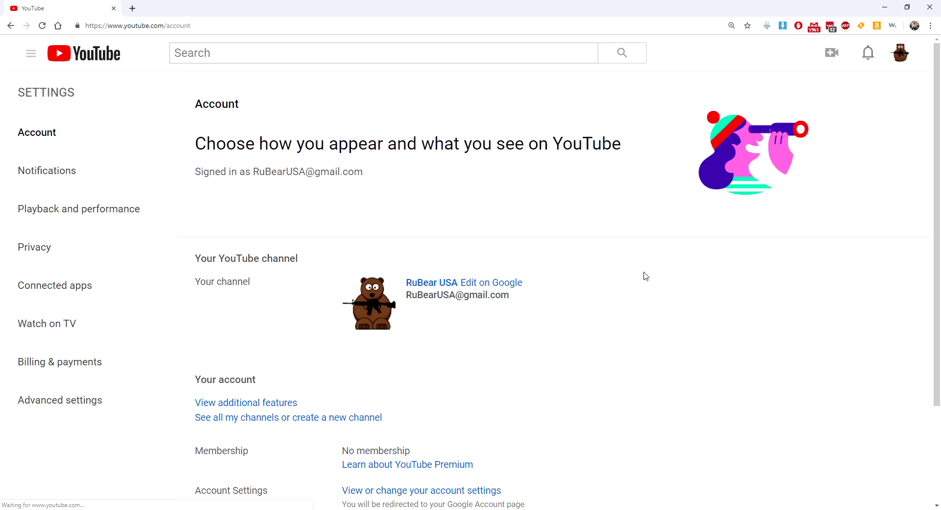
scroll(419, 276, down, 1)
click(46, 123)
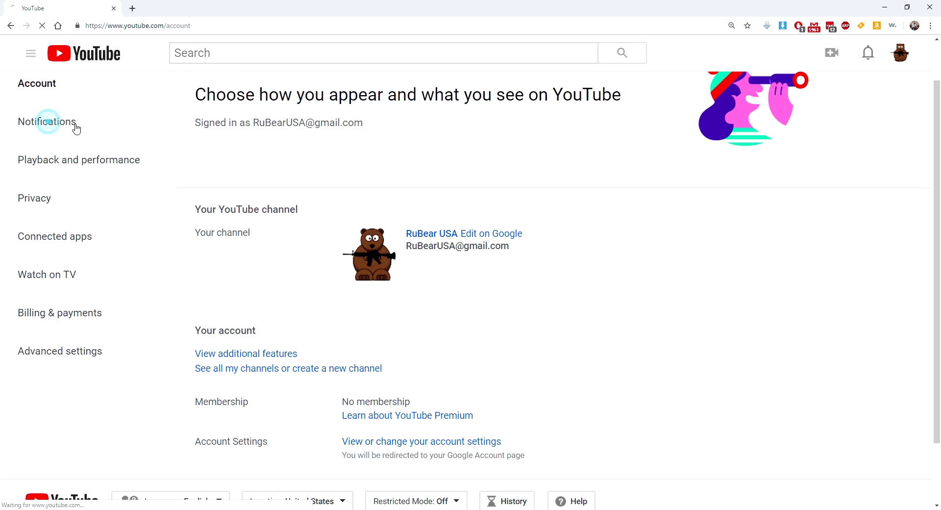
Examine the email update, channel subscription, other notification and language options on the Notifications page
scroll(450, 268, down, 5)
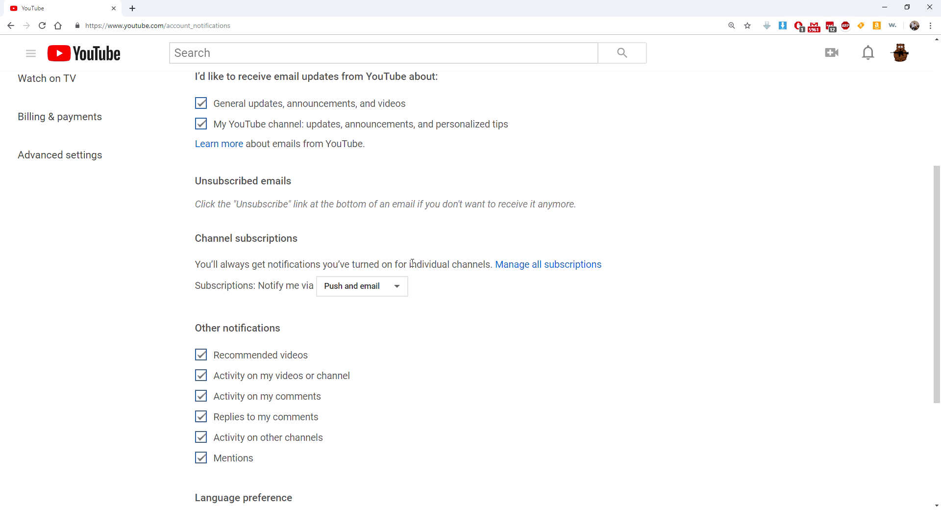
scroll(412, 263, down, 4)
scroll(228, 235, up, 10)
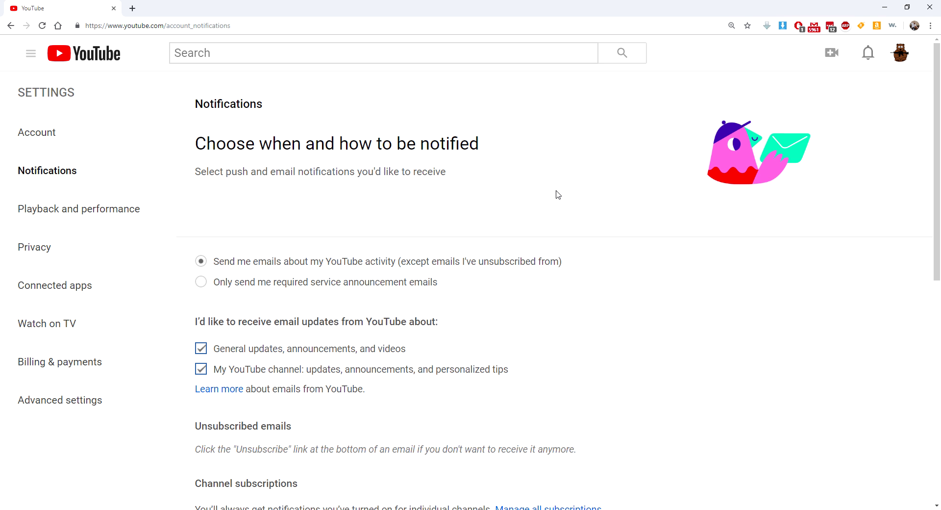
scroll(451, 234, down, 3)
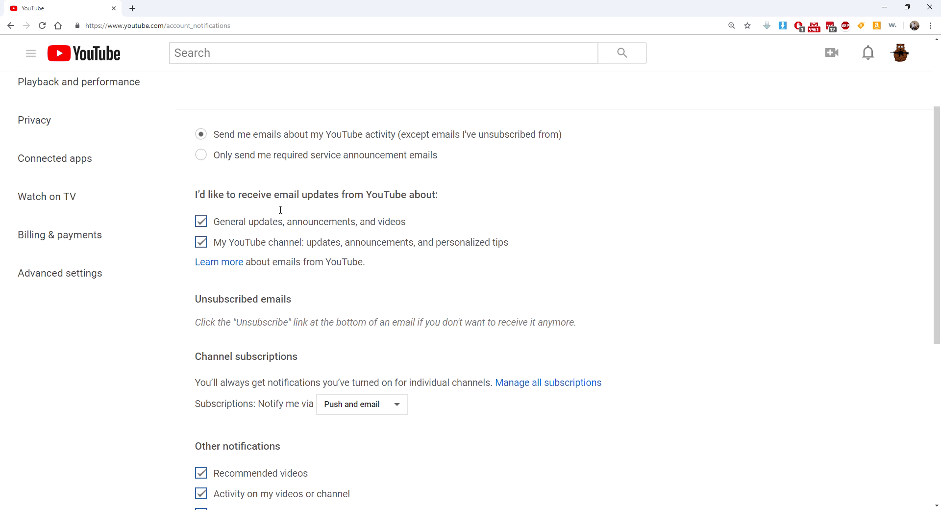
scroll(280, 209, down, 4)
scroll(233, 246, up, 2)
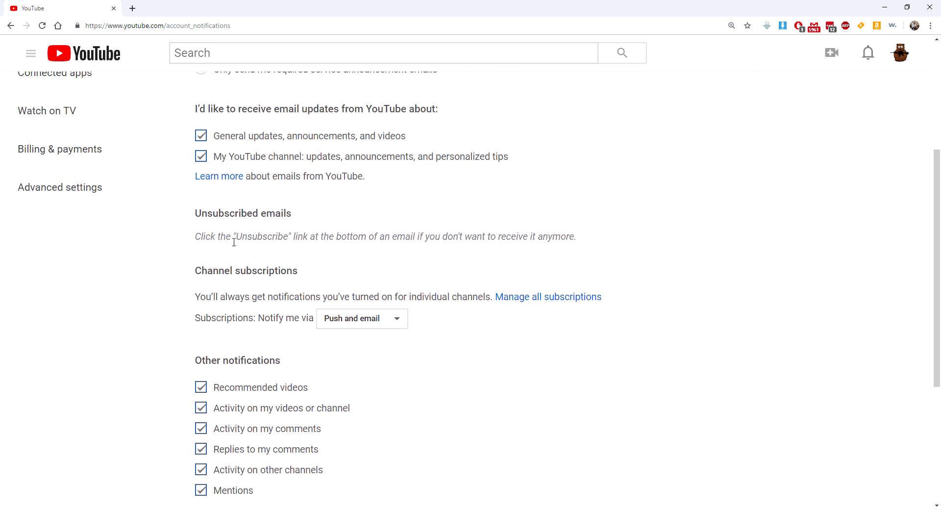
scroll(234, 242, up, 5)
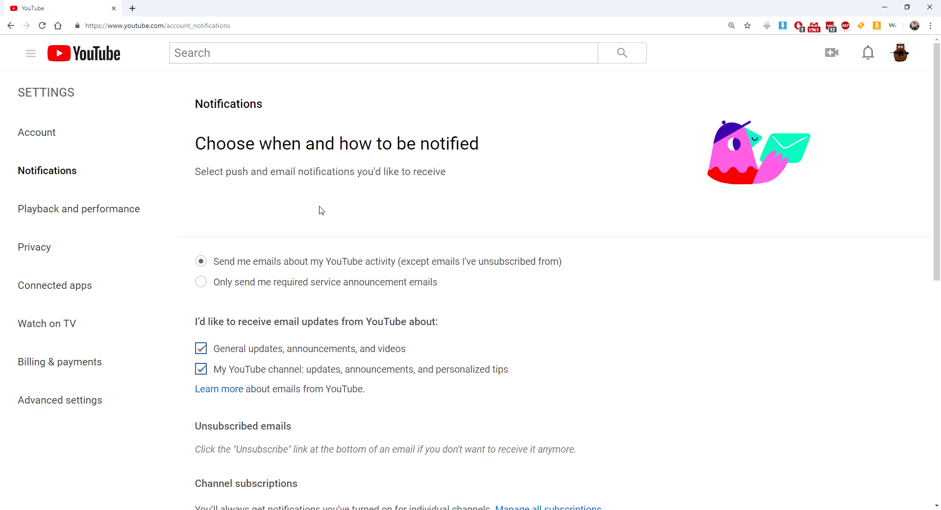
scroll(336, 305, down, 7)
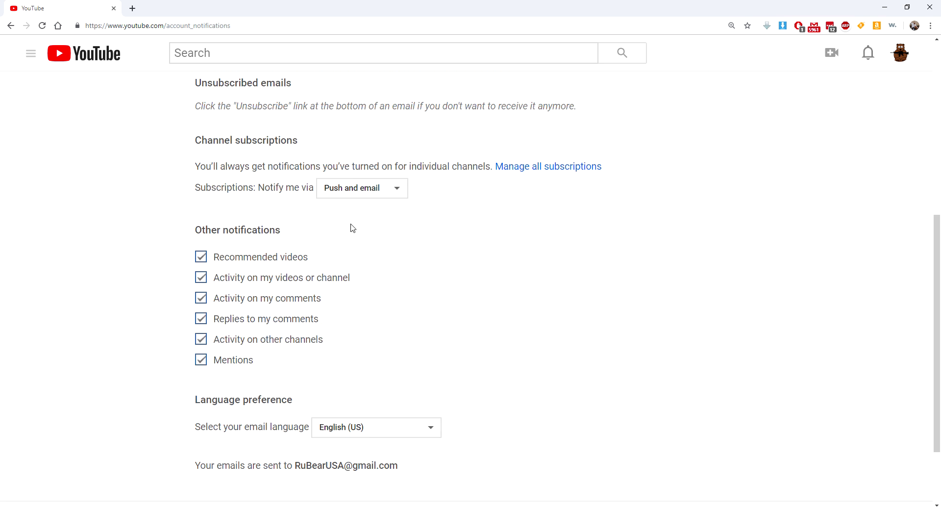